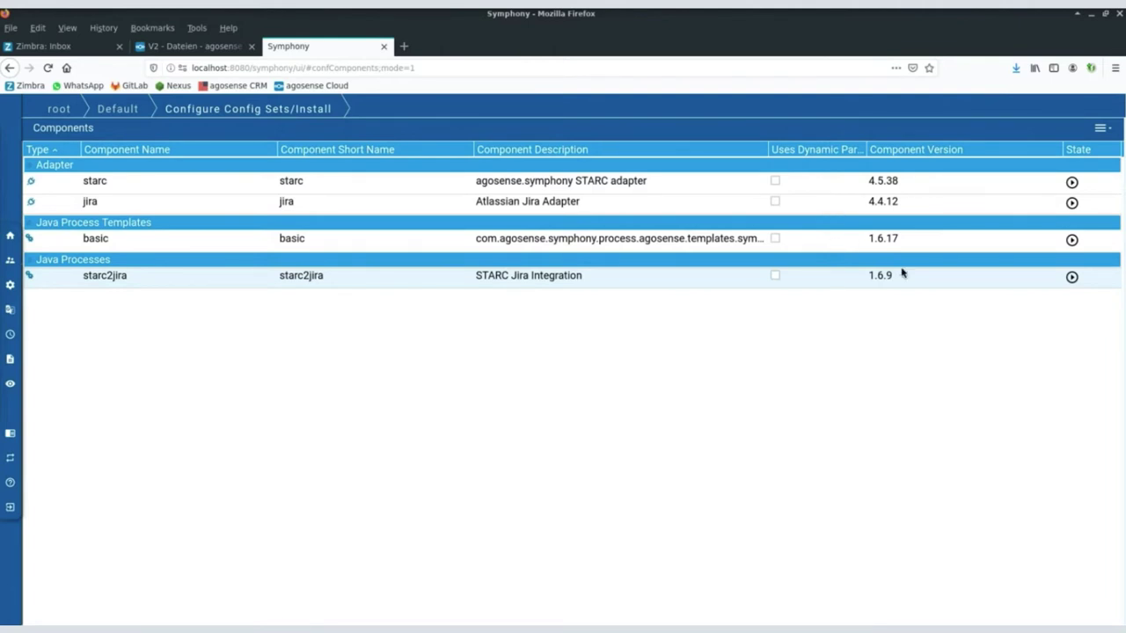
# Create a config set named INT for the starc adapter
pyautogui.doubleClick(438, 188)
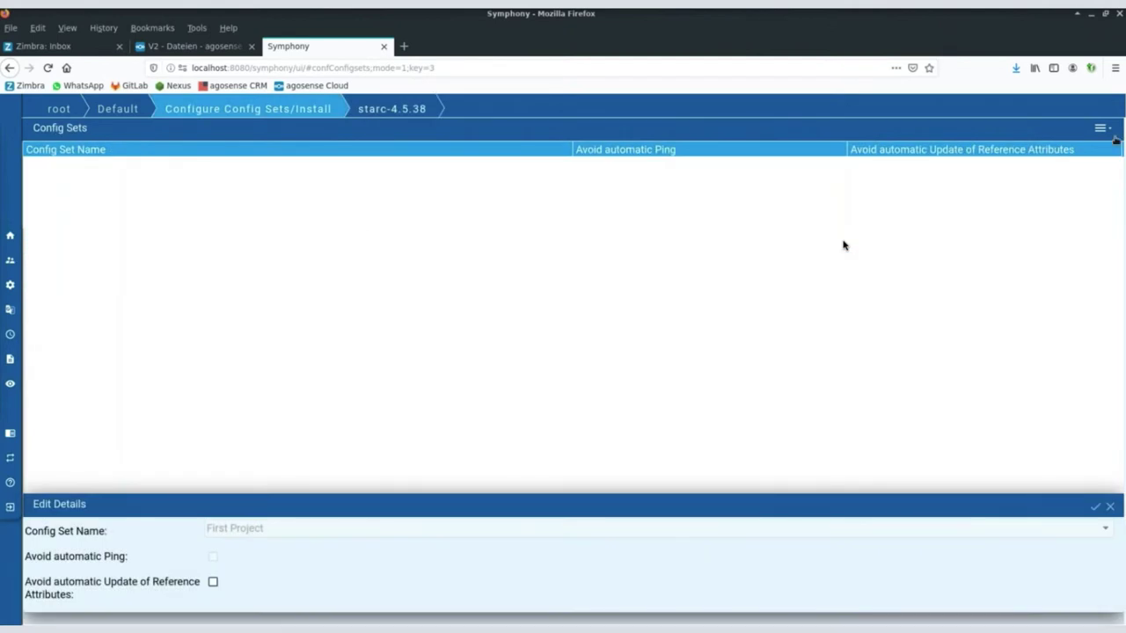
pyautogui.click(1106, 130)
pyautogui.click(1046, 164)
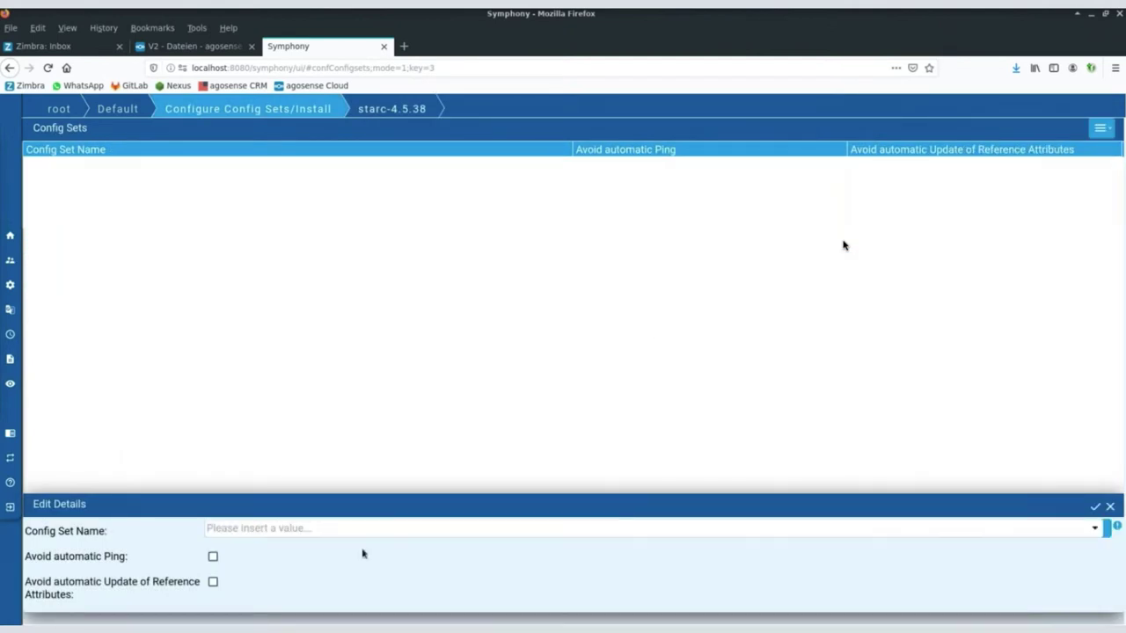
pyautogui.click(349, 525)
pyautogui.write('INT')
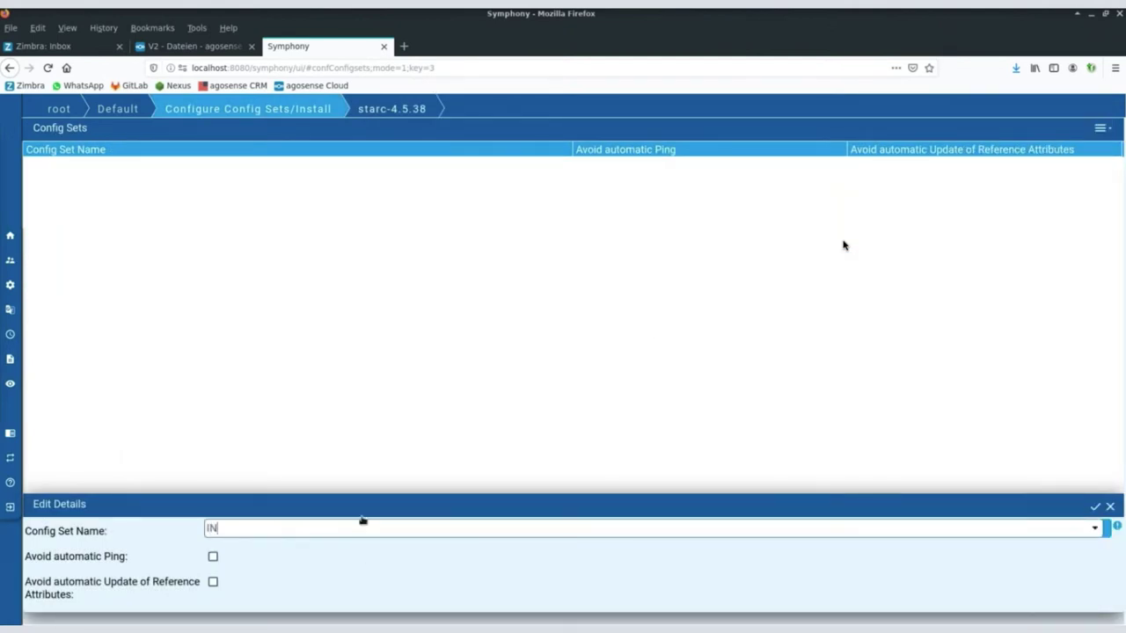
pyautogui.press('Return')
# Open the starc adapter's INT config set and examine its required connection fields, timeouts and proxy options
pyautogui.doubleClick(139, 169)
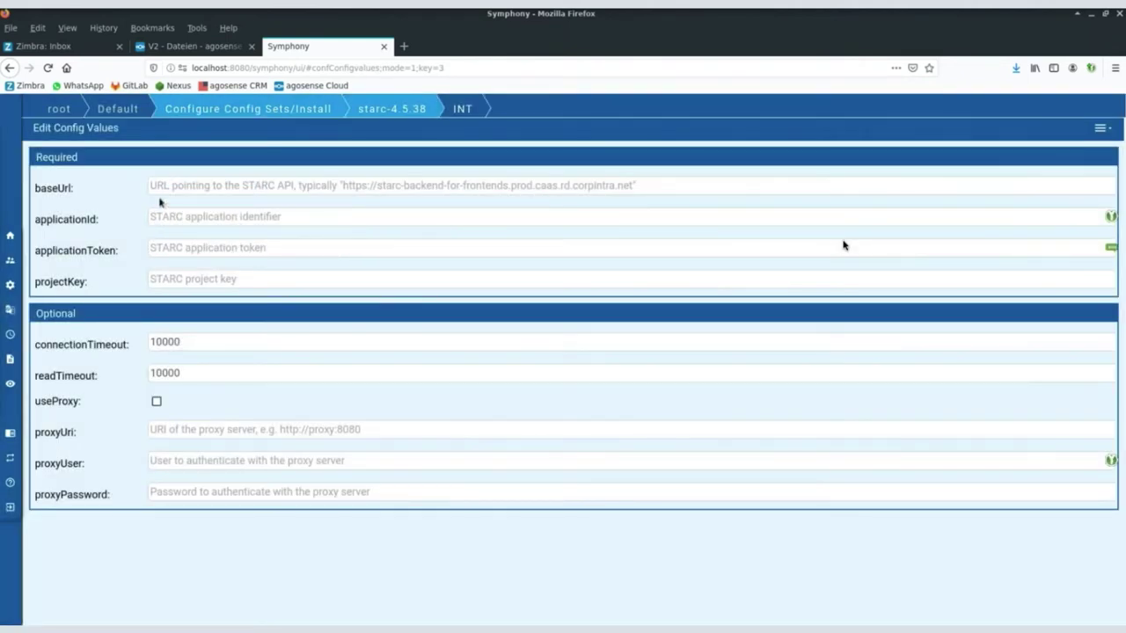
pyautogui.click(213, 183)
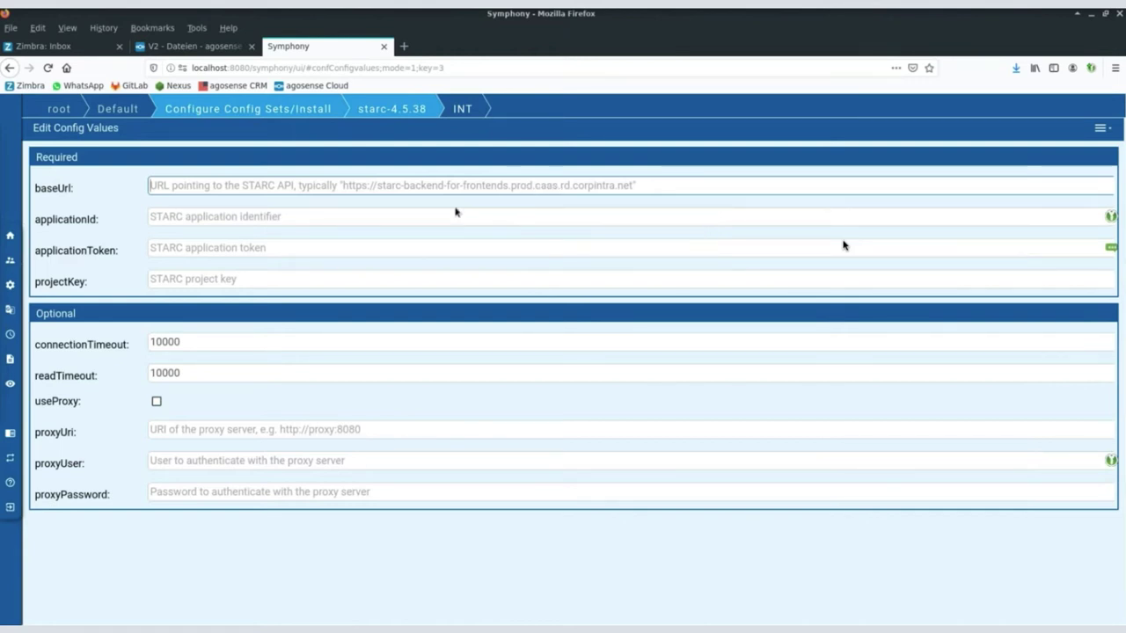
pyautogui.press('Tab')
pyautogui.click(220, 244)
pyautogui.click(240, 216)
pyautogui.click(237, 255)
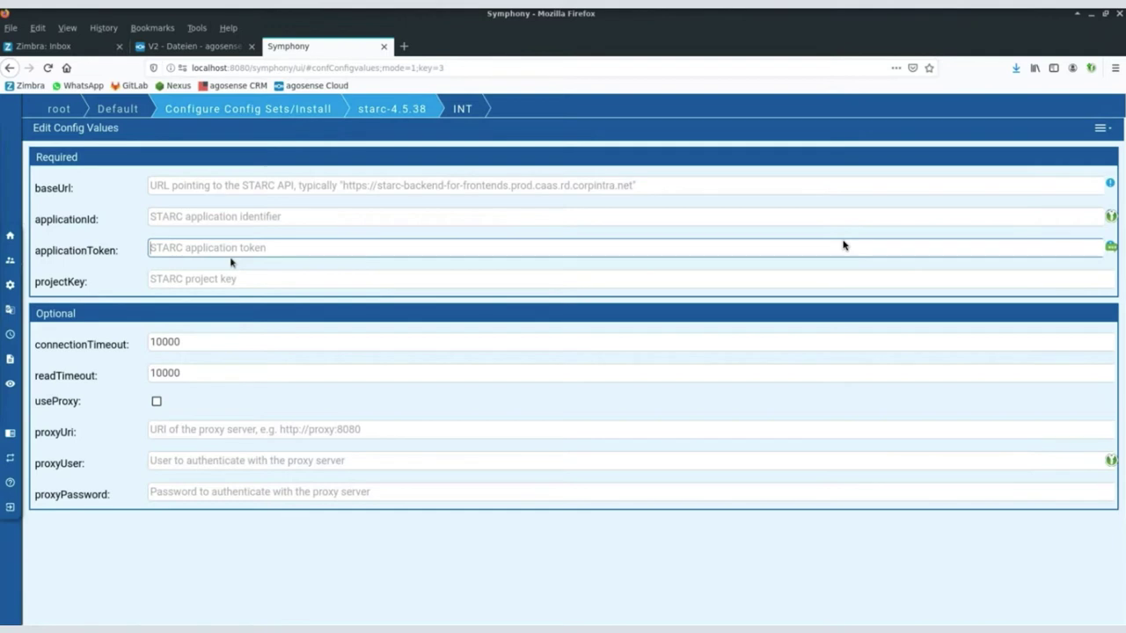
pyautogui.click(250, 278)
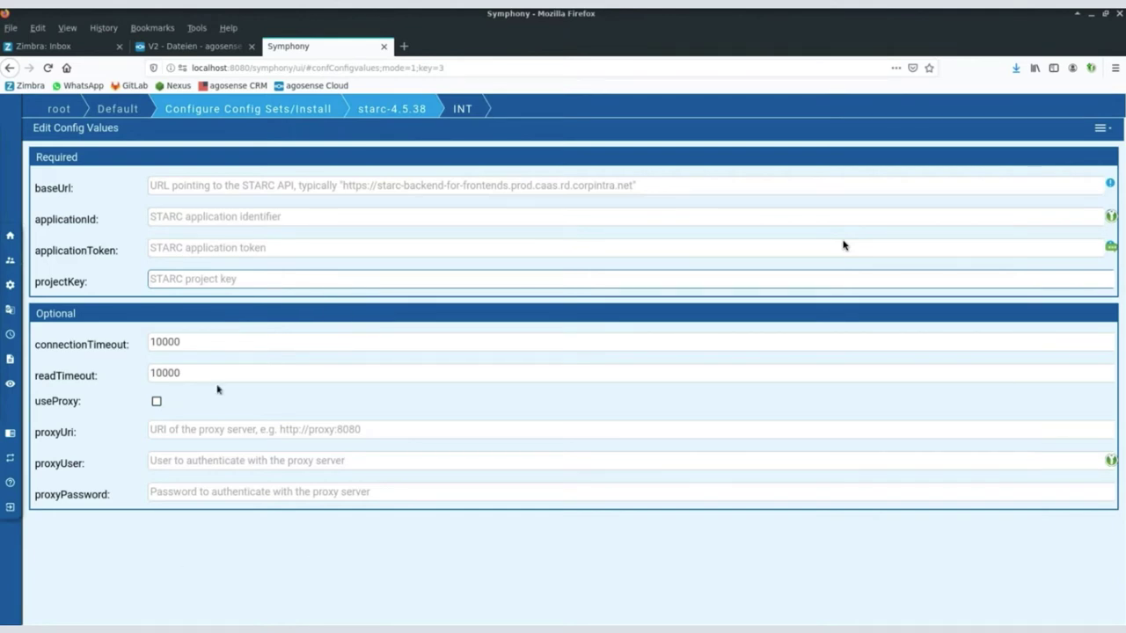
pyautogui.click(221, 343)
pyautogui.click(231, 370)
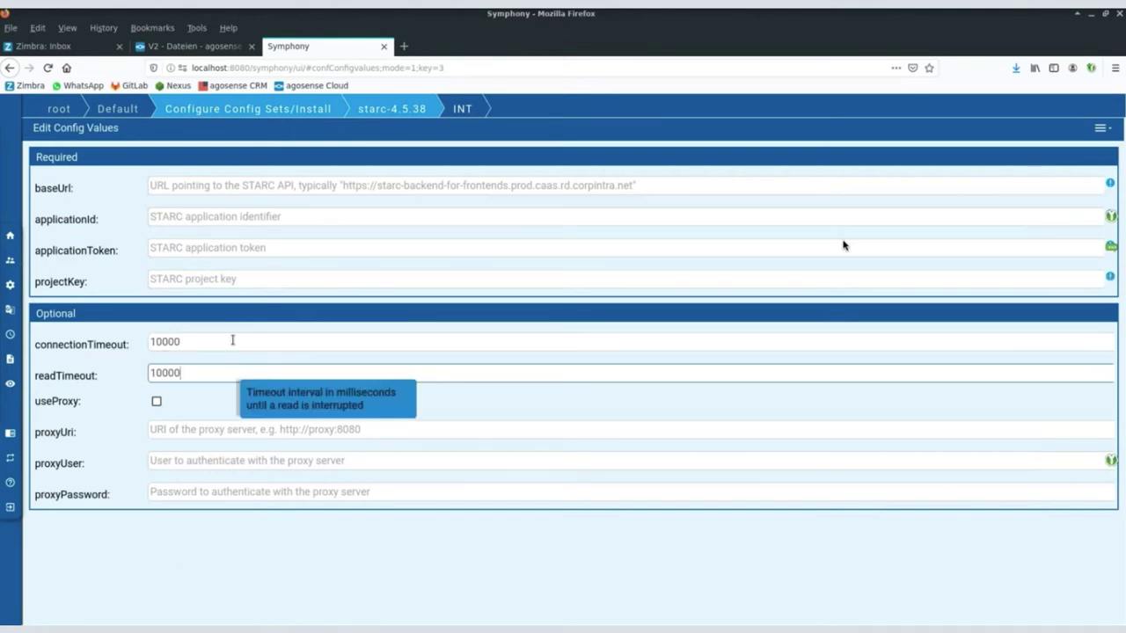
pyautogui.moveTo(233, 341)
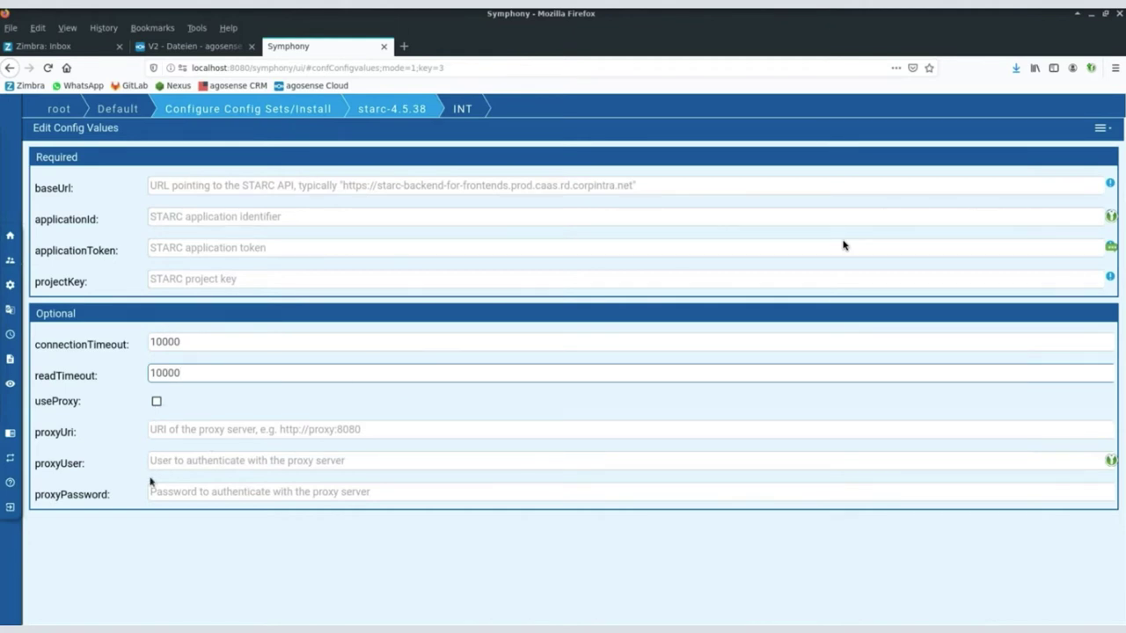
pyautogui.moveTo(157, 404)
pyautogui.moveTo(169, 497)
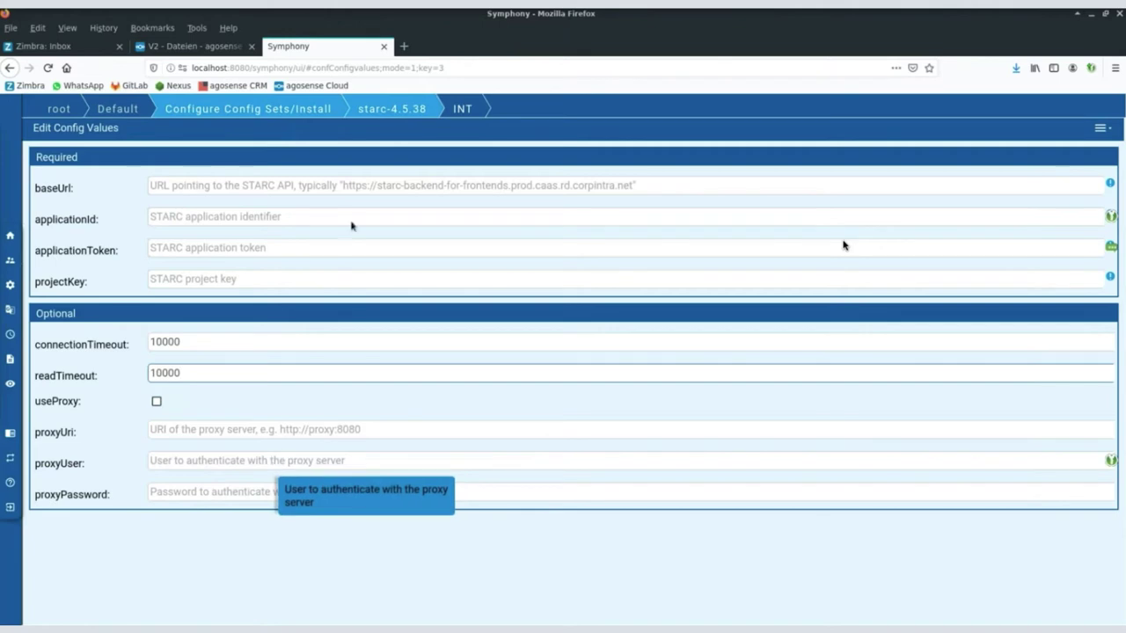
# Open the First Project config set of the starc2jira process and examine its jiraConfig, starcConfig and BS1 mapping scenario fields
pyautogui.click(315, 109)
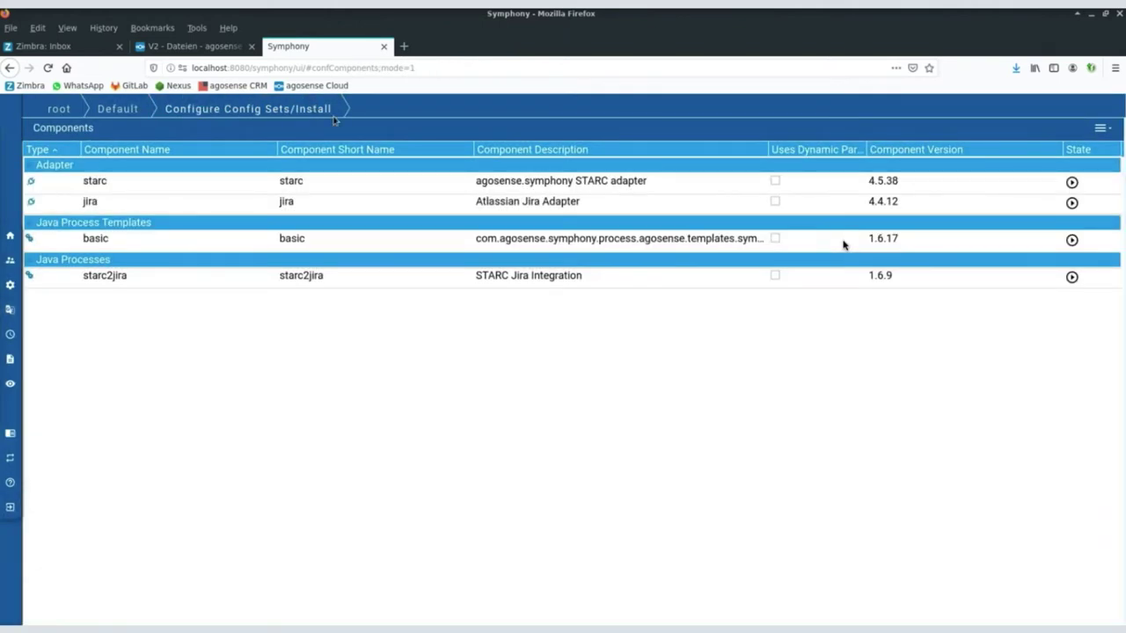
pyautogui.click(307, 279)
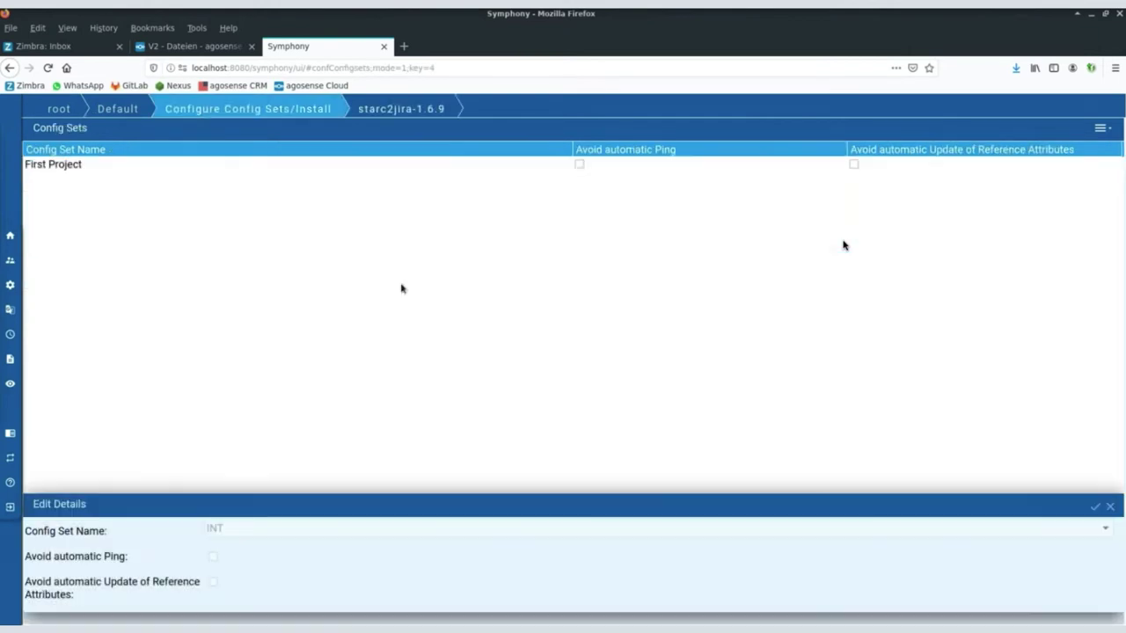
pyautogui.doubleClick(70, 170)
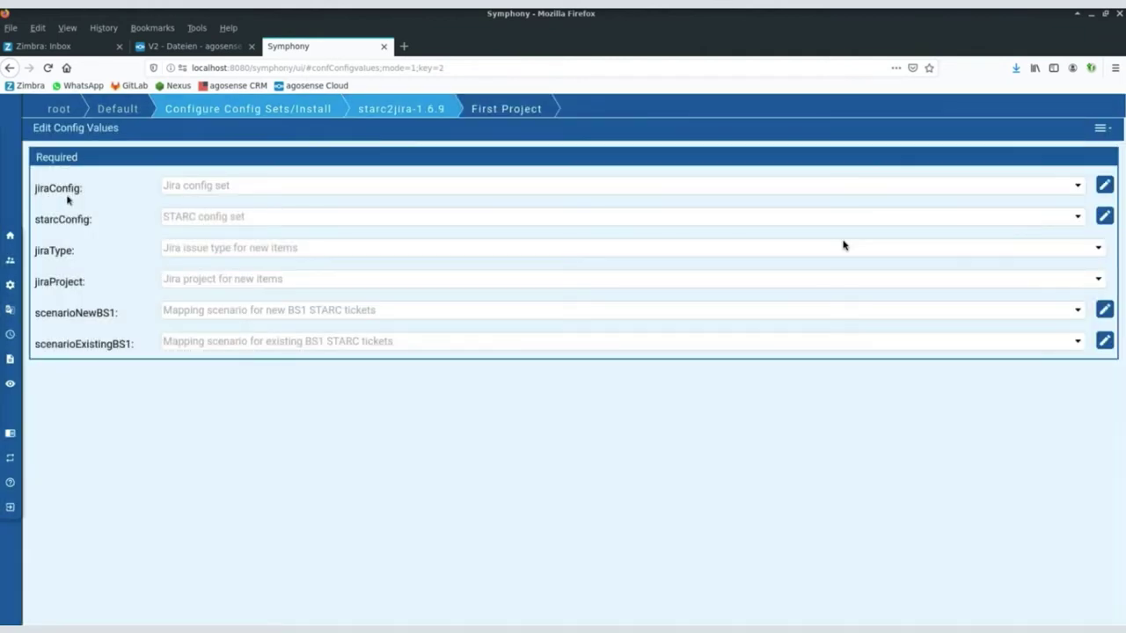
pyautogui.click(206, 189)
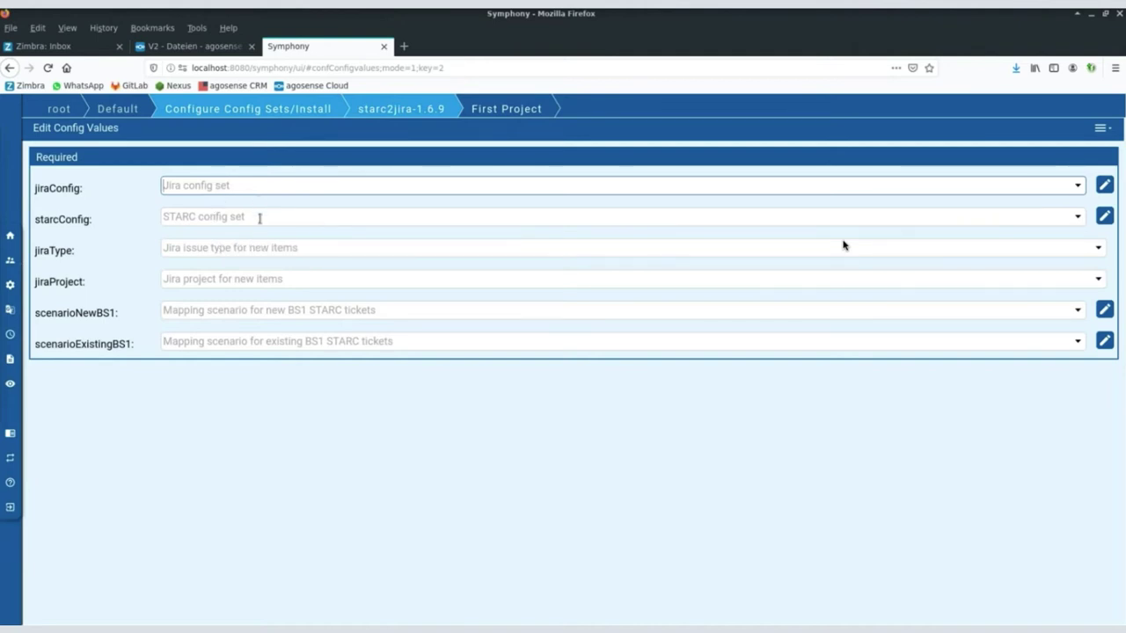
pyautogui.click(226, 219)
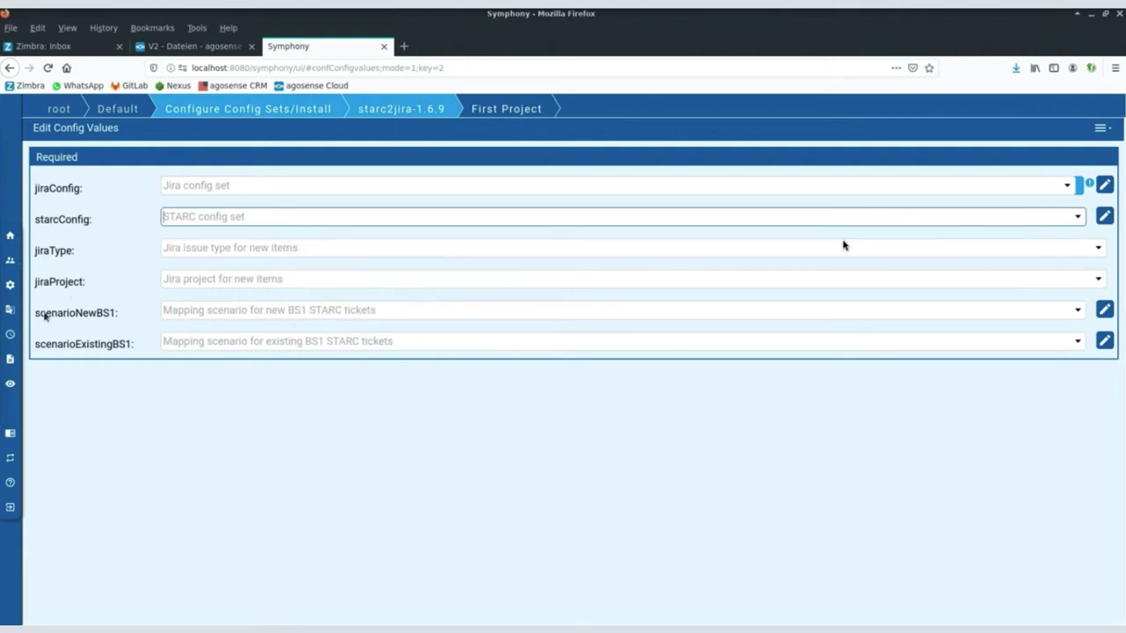
pyautogui.click(242, 308)
pyautogui.click(231, 343)
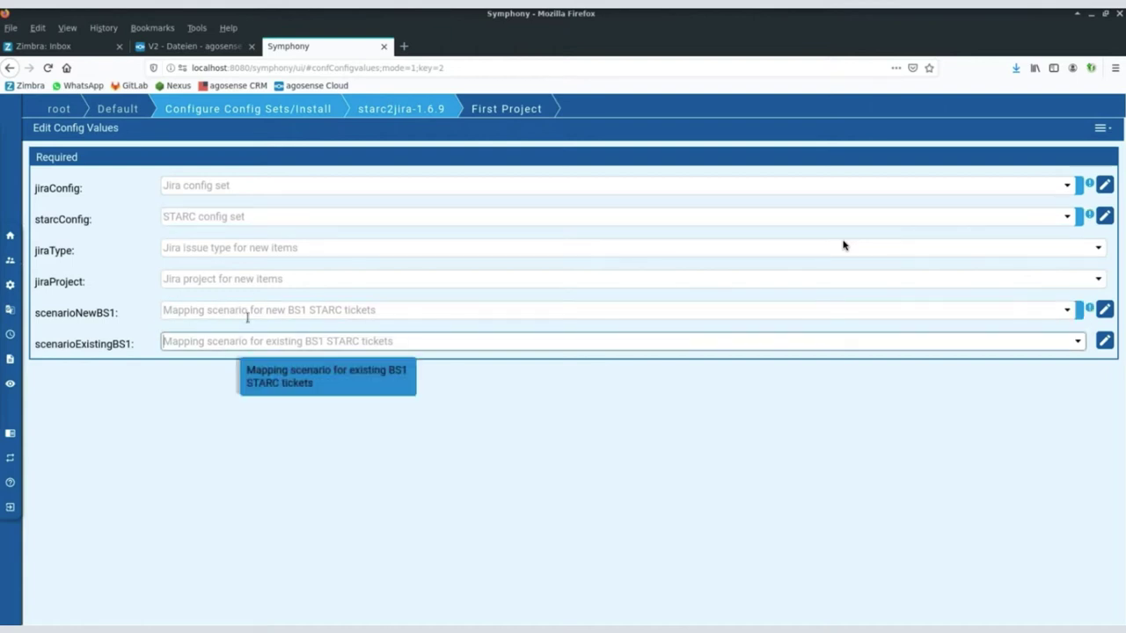
pyautogui.click(246, 314)
pyautogui.click(253, 342)
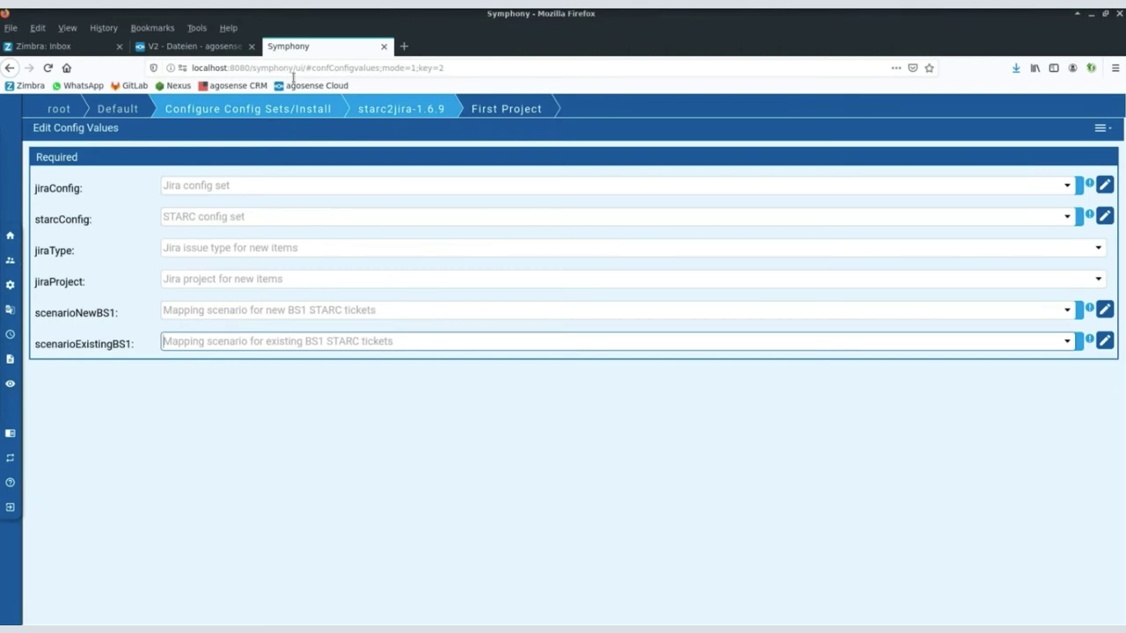
# Review the applicationId field in the starc adapter's INT config set and the documents in the V2 folder of agosense Cloud
pyautogui.click(174, 110)
pyautogui.click(180, 184)
pyautogui.doubleClick(163, 171)
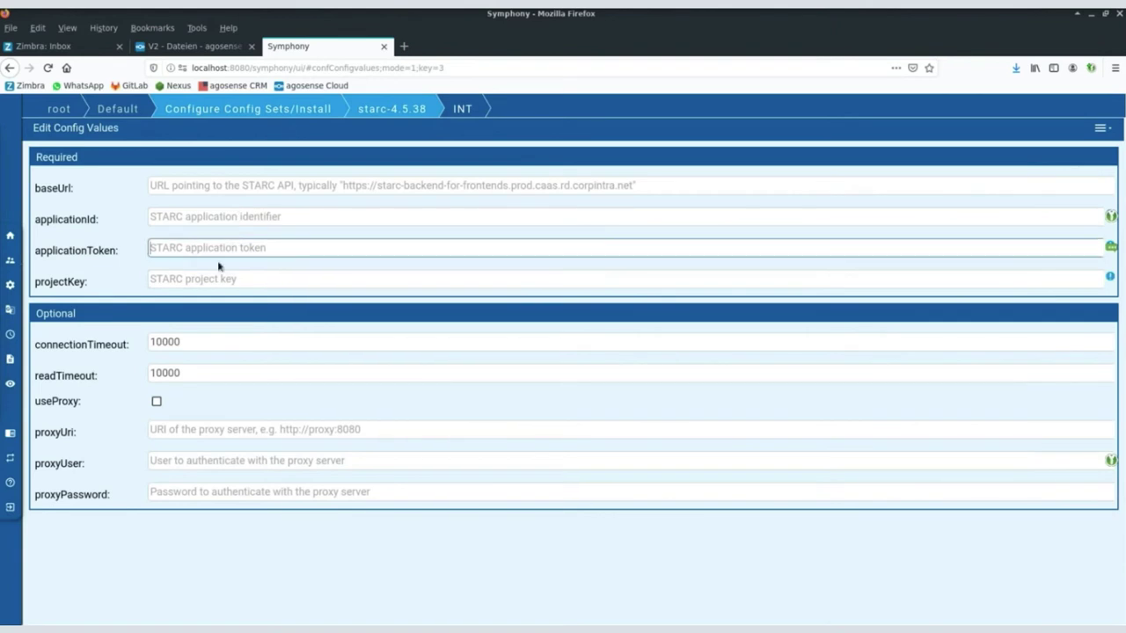
pyautogui.click(236, 215)
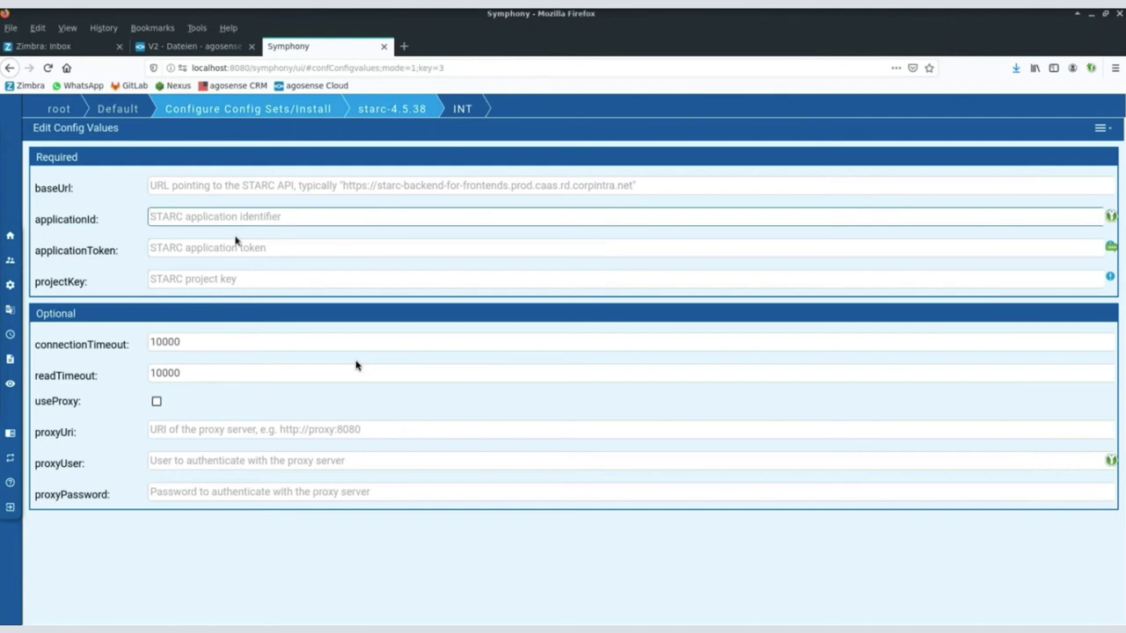
pyautogui.click(169, 50)
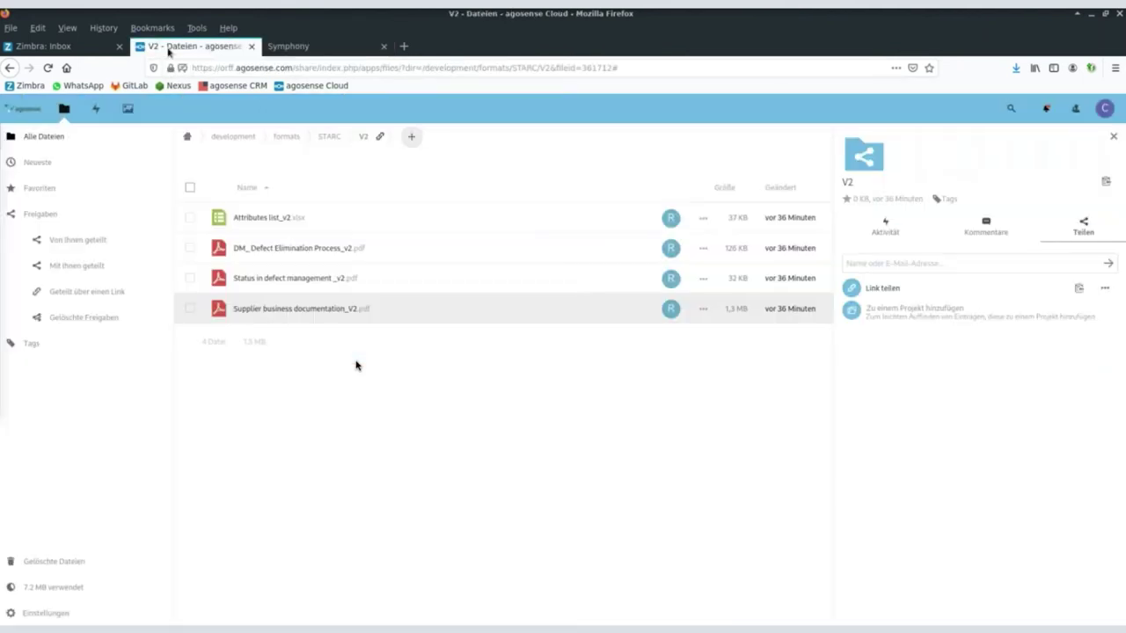
pyautogui.click(311, 42)
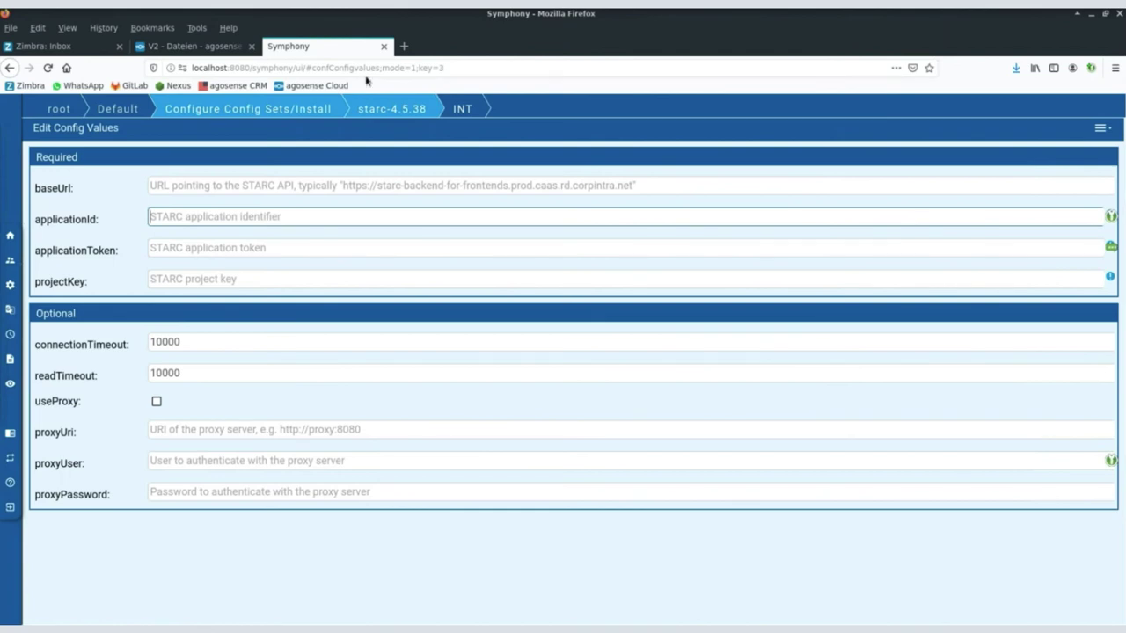
# Return to the starc2jira process's First Project config set and review its jiraConfig and jiraType fields
pyautogui.click(356, 110)
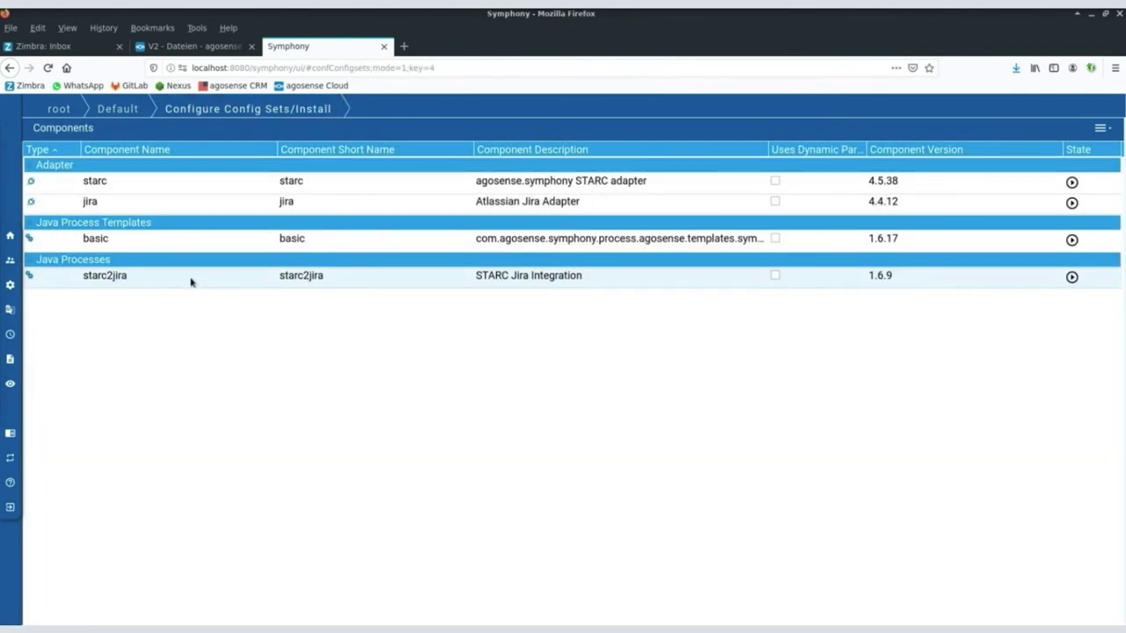
pyautogui.doubleClick(191, 279)
pyautogui.doubleClick(173, 168)
pyautogui.click(191, 186)
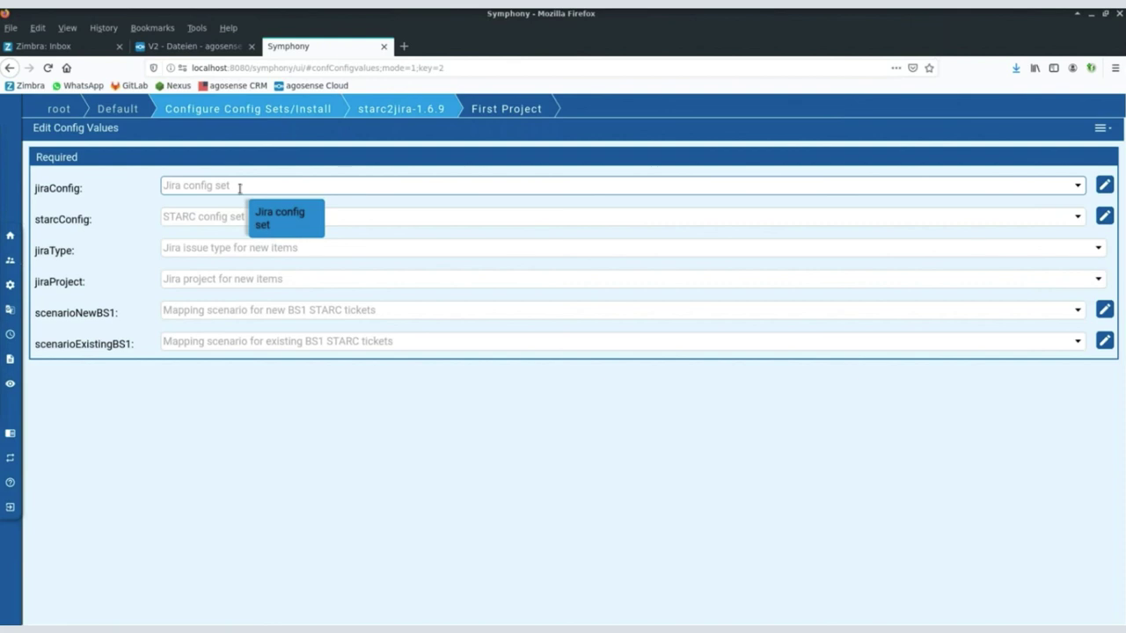
pyautogui.click(194, 248)
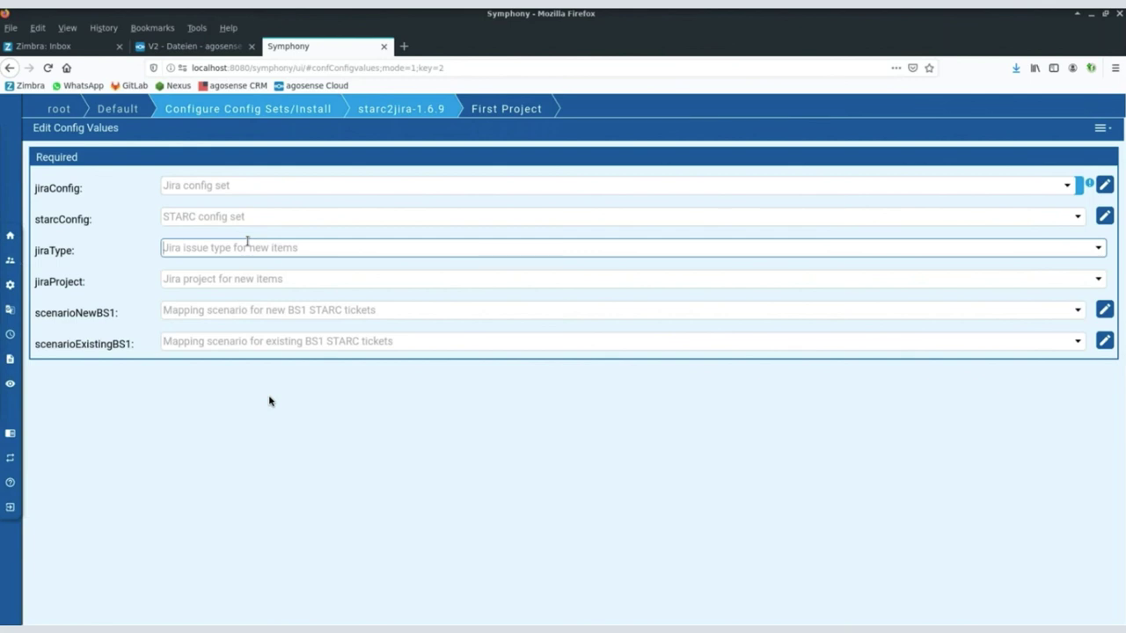
pyautogui.click(309, 124)
pyautogui.click(308, 114)
pyautogui.doubleClick(254, 181)
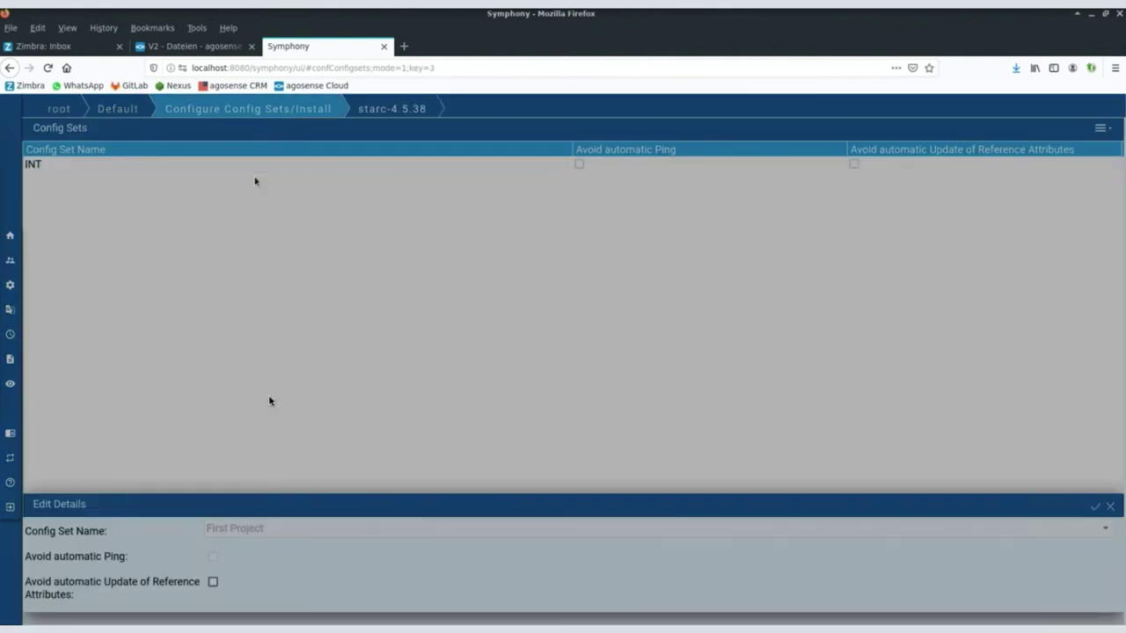
pyautogui.doubleClick(113, 170)
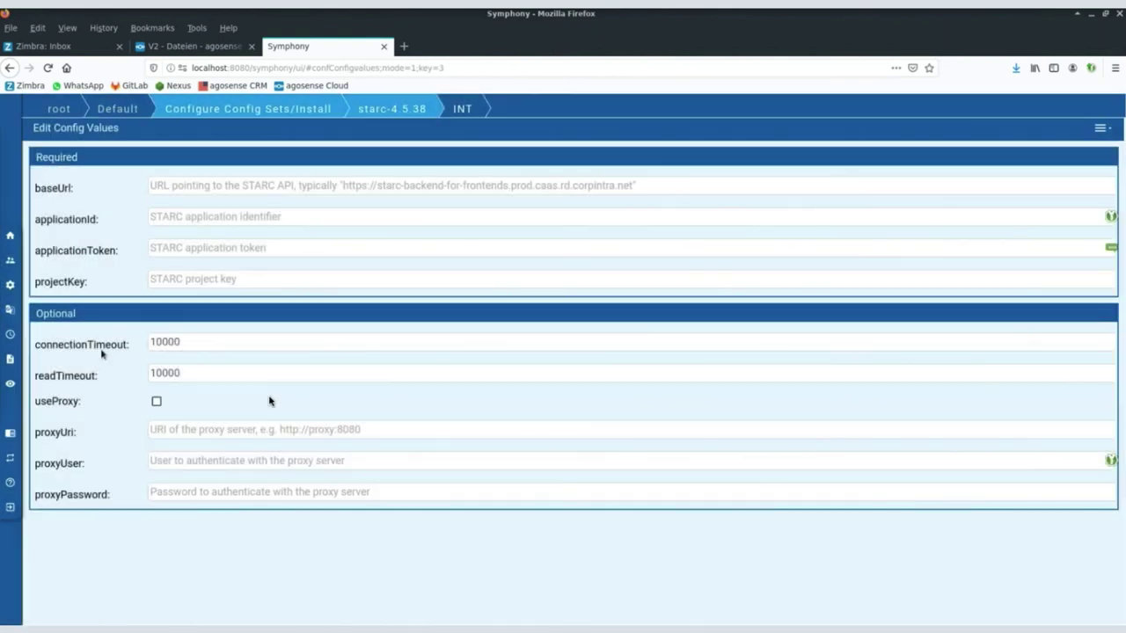
pyautogui.click(156, 402)
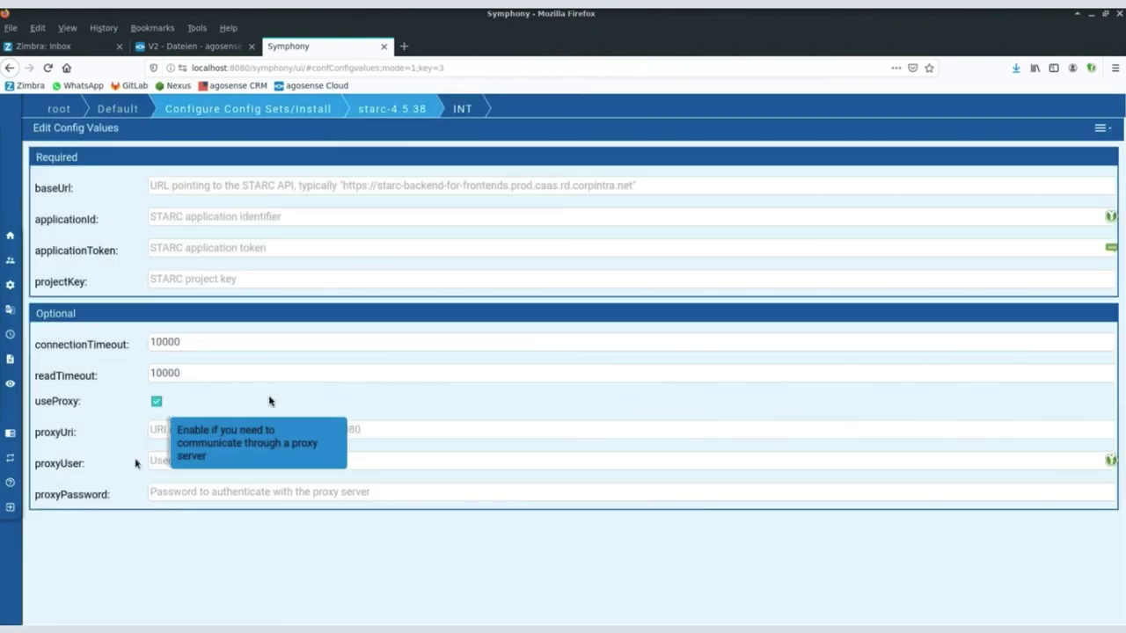
pyautogui.press('Tab')
pyautogui.write('http://proxy.agosense.com:3129')
pyautogui.click(331, 467)
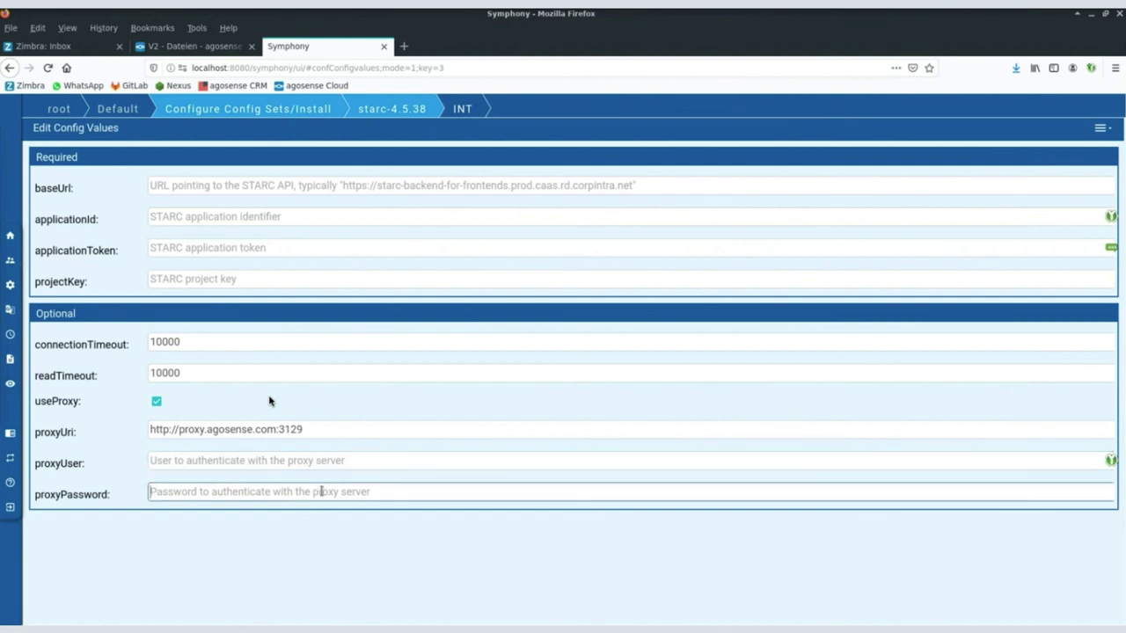
pyautogui.click(320, 492)
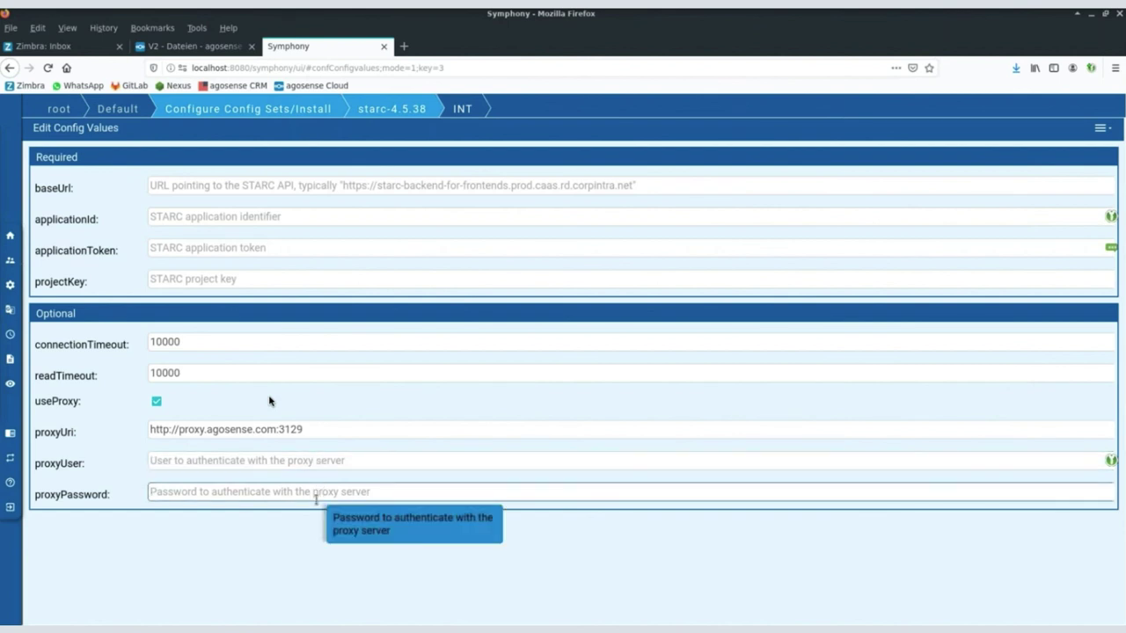